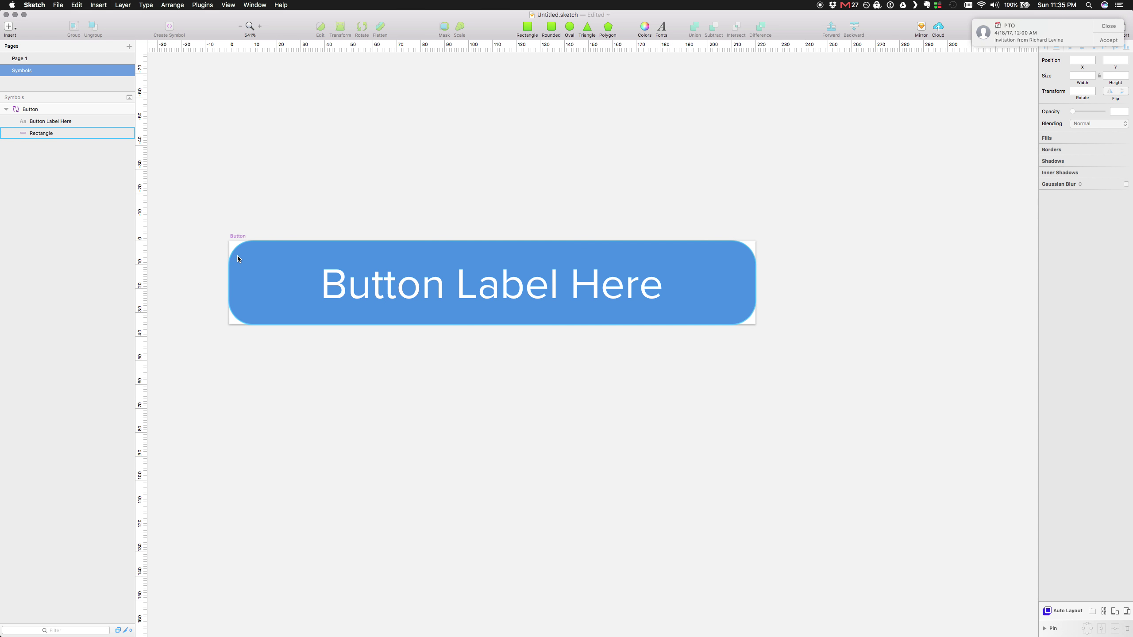
- Adjust the Auto Layout pinning of the label text inside the Button symbol
left_click(237, 237)
left_click(237, 236)
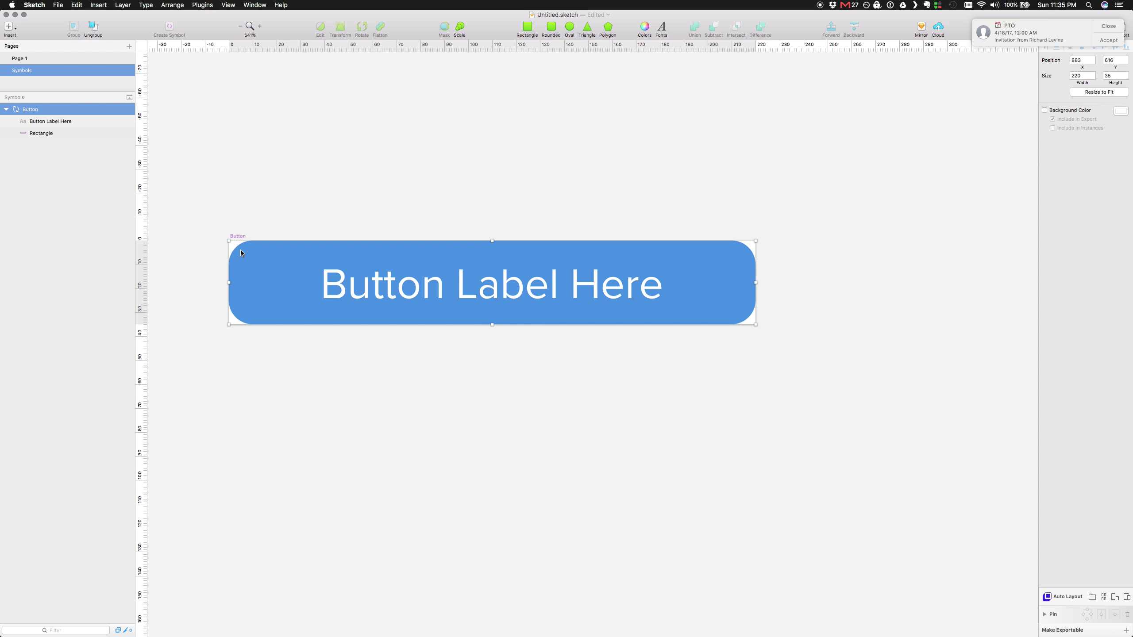
left_click(491, 285)
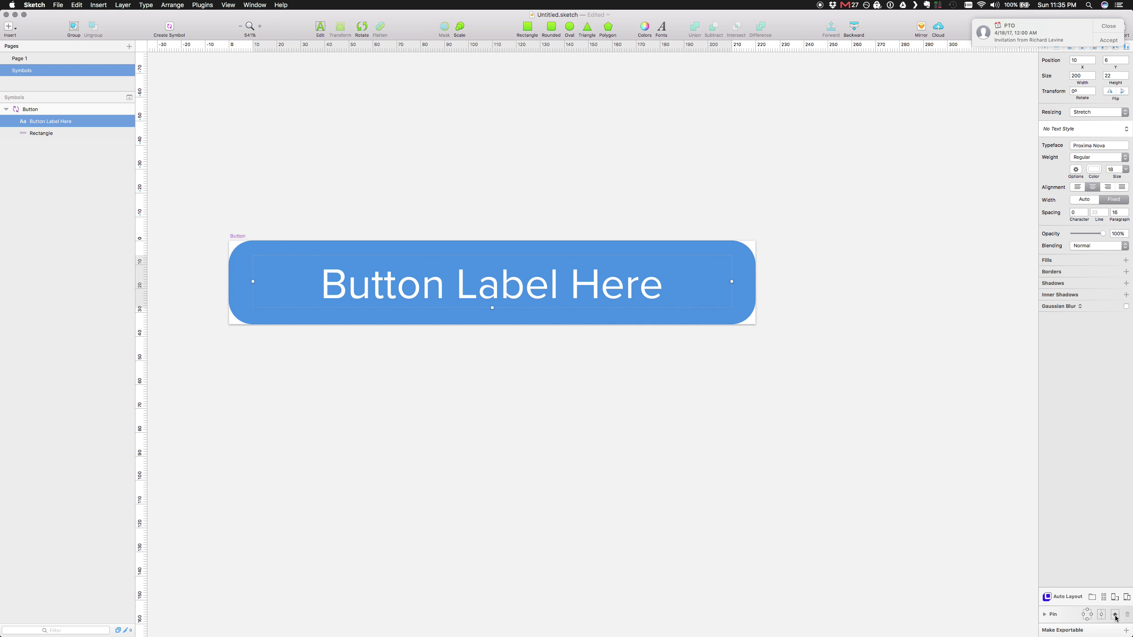
left_click(1102, 616)
left_click(1084, 617)
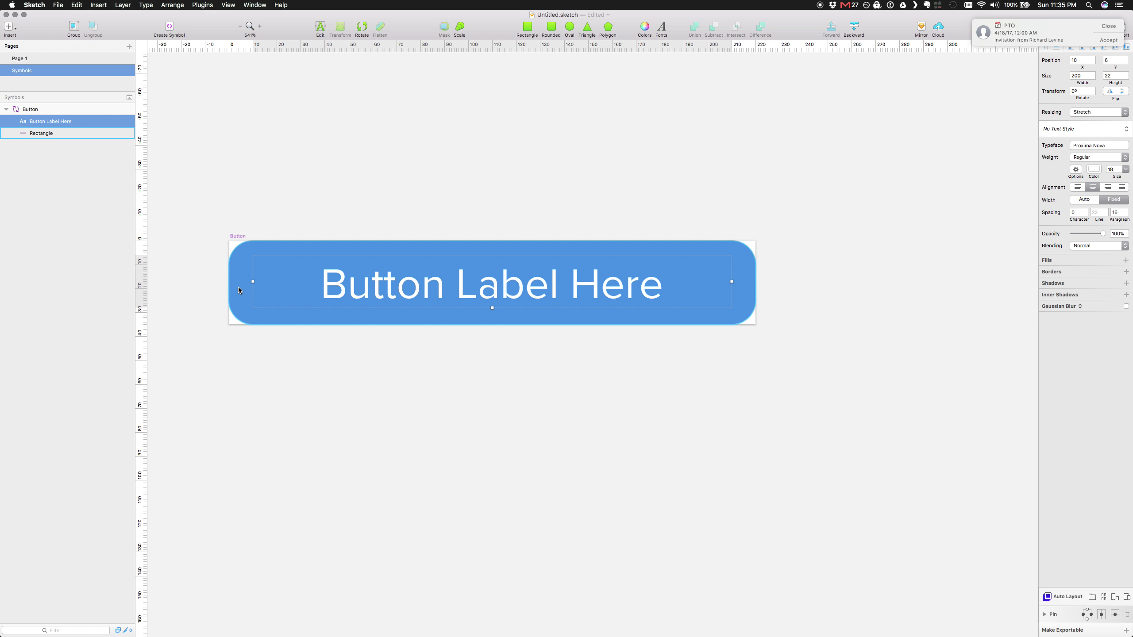
- Try resizing the Button instance on Page 1 to about 93 × 89, and undo the resize
left_click(19, 58)
left_click_drag(668, 365, 571, 425)
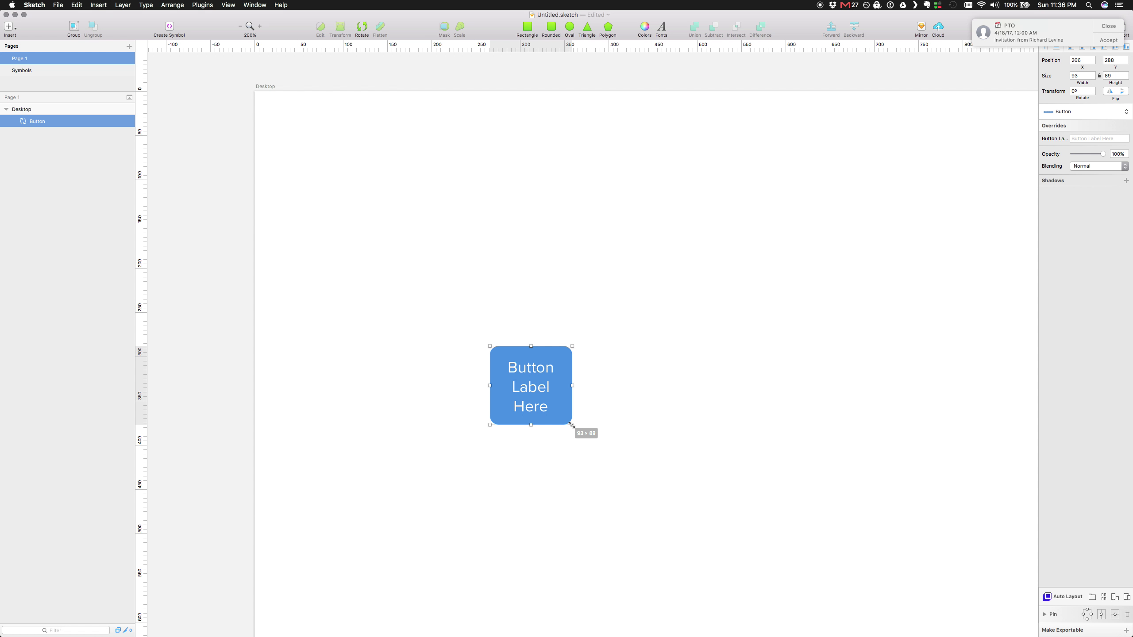
left_click_drag(571, 424, 572, 425)
key("super+z")
- Convert the rectangle inside the Button symbol into a nested symbol named "Blue Button BG"
double_click(587, 362)
left_click(41, 134)
left_click(169, 29)
type("Blub Button BG")
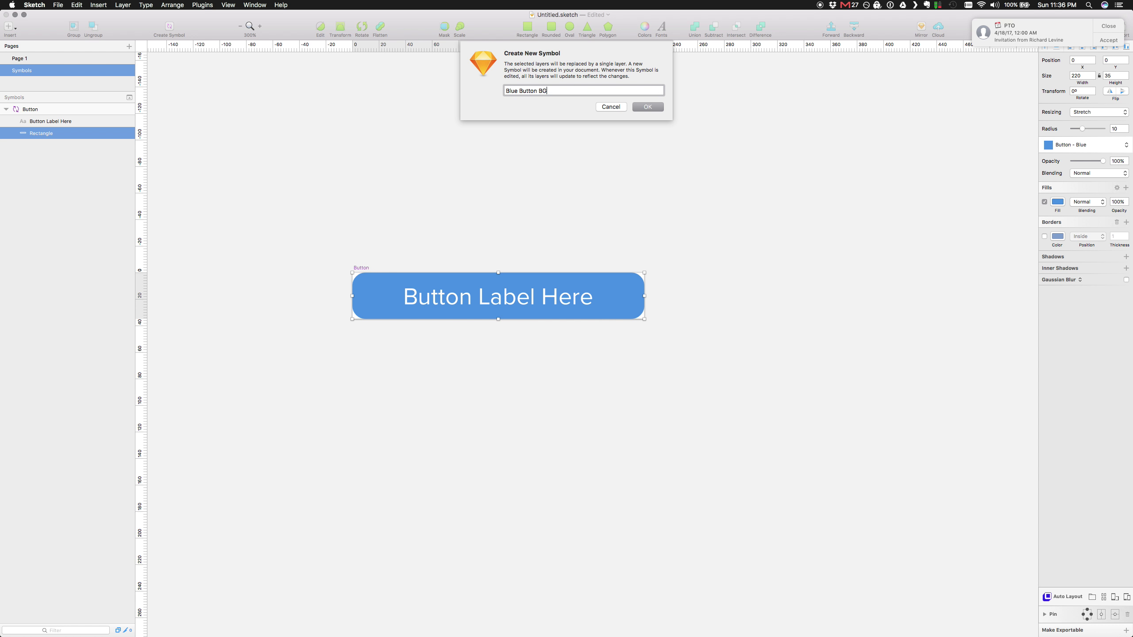
key("Return")
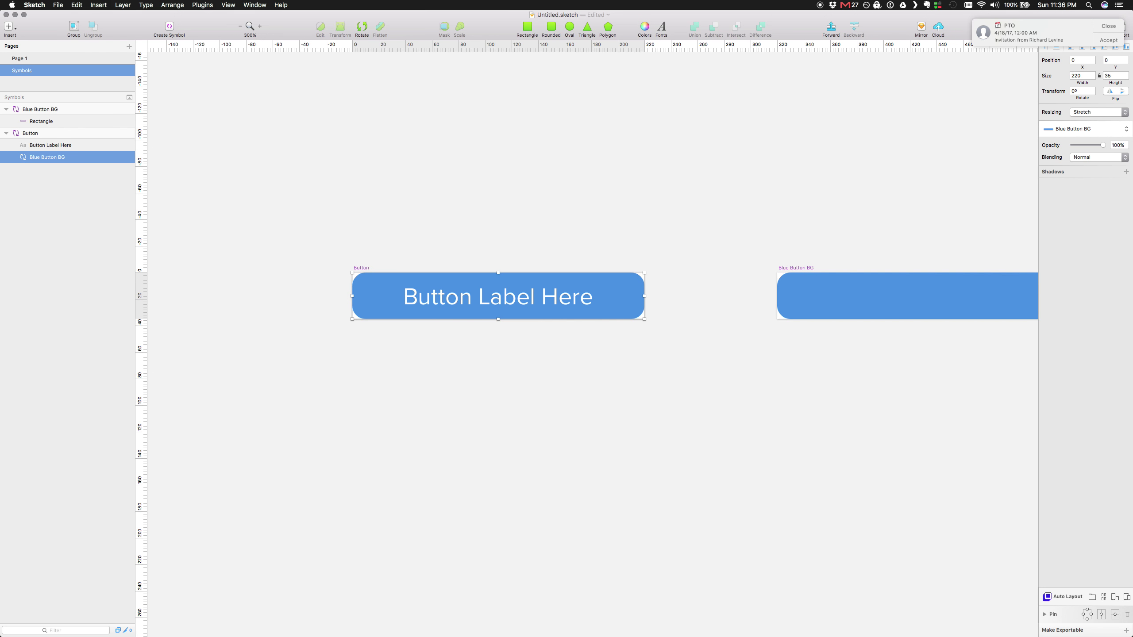
- Duplicate the Blue Button BG symbol and name the copy "Blue Button Rollover"
scroll(837, 207, "right", 10)
left_click(401, 261)
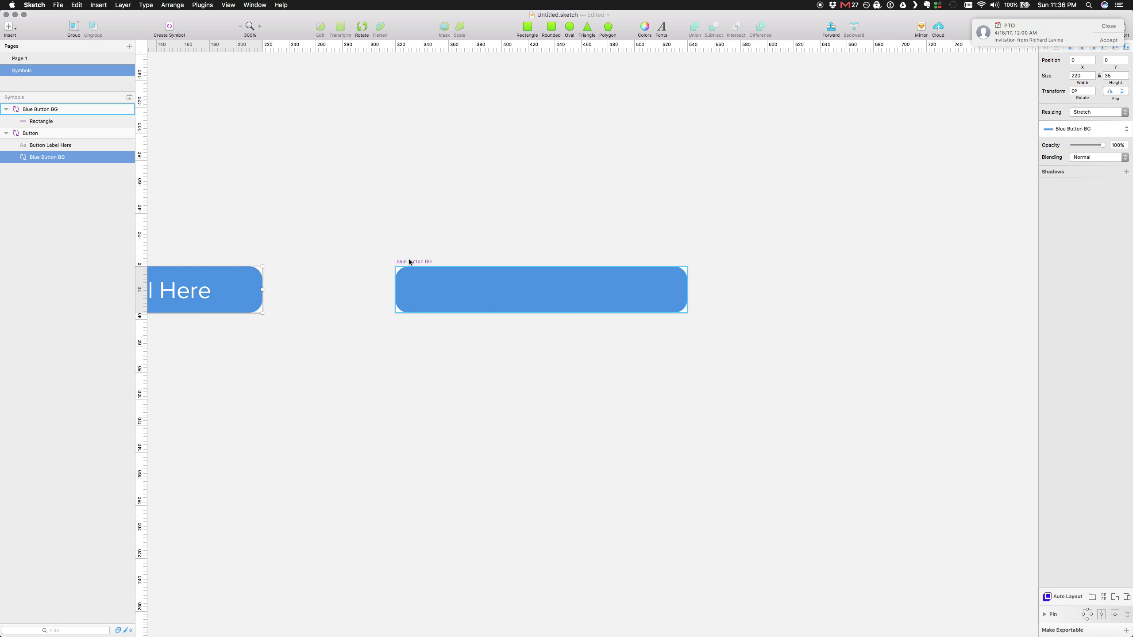
right_click(409, 262)
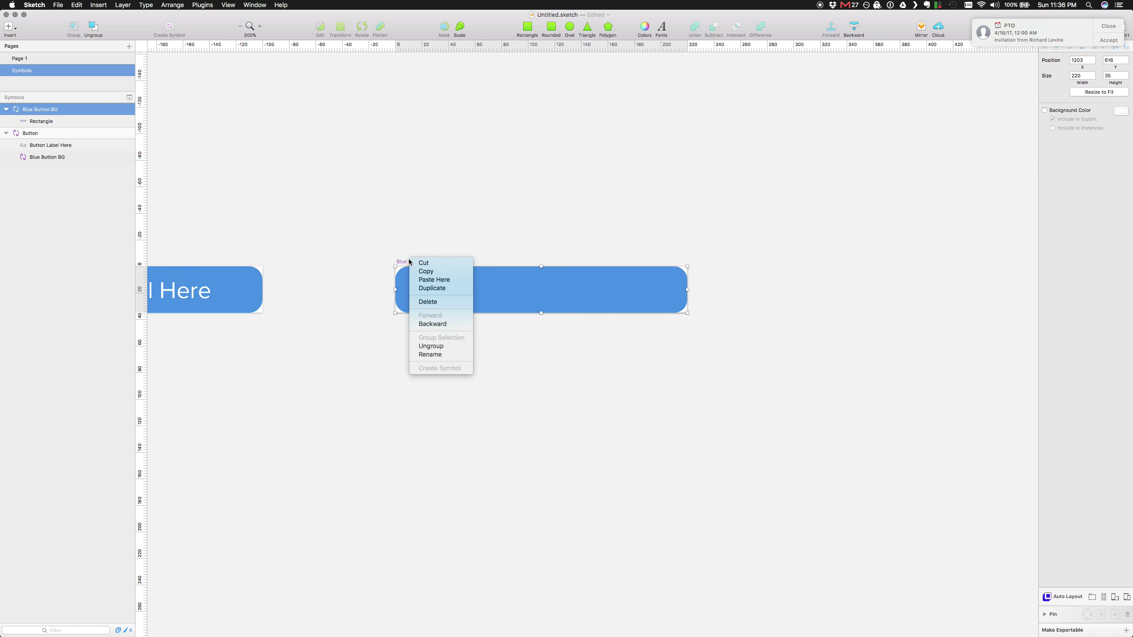
left_click(440, 288)
double_click(40, 109)
type("Blue Button Rollover")
key("Return")
- Duplicate the Blue Button Rollover symbol and name the copy "Gray Button"
key("super+d")
left_click(49, 111)
double_click(50, 111)
type("Gray Button")
key("Return")
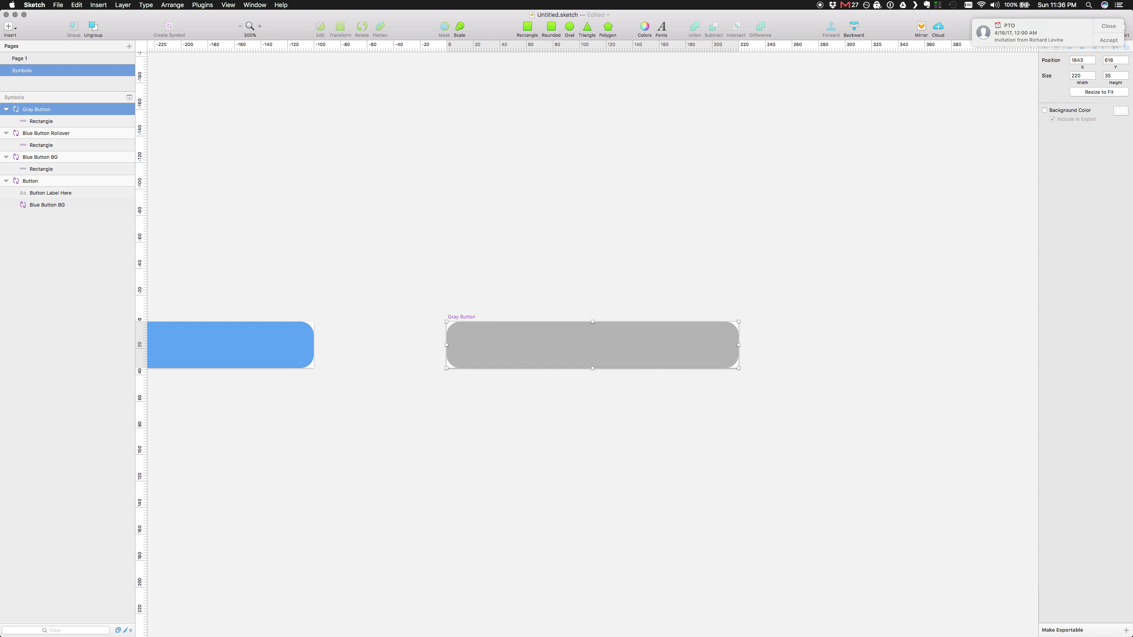
- Override the background of the Button instance on Page 1 with Blue Button Rollover
left_click(50, 60)
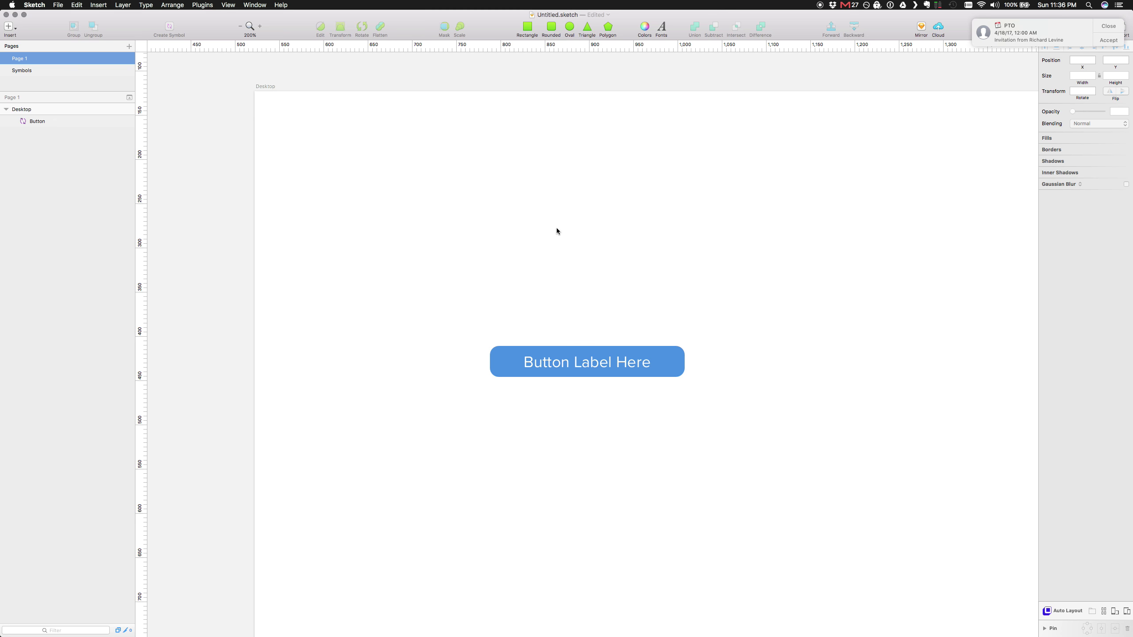
left_click(659, 362)
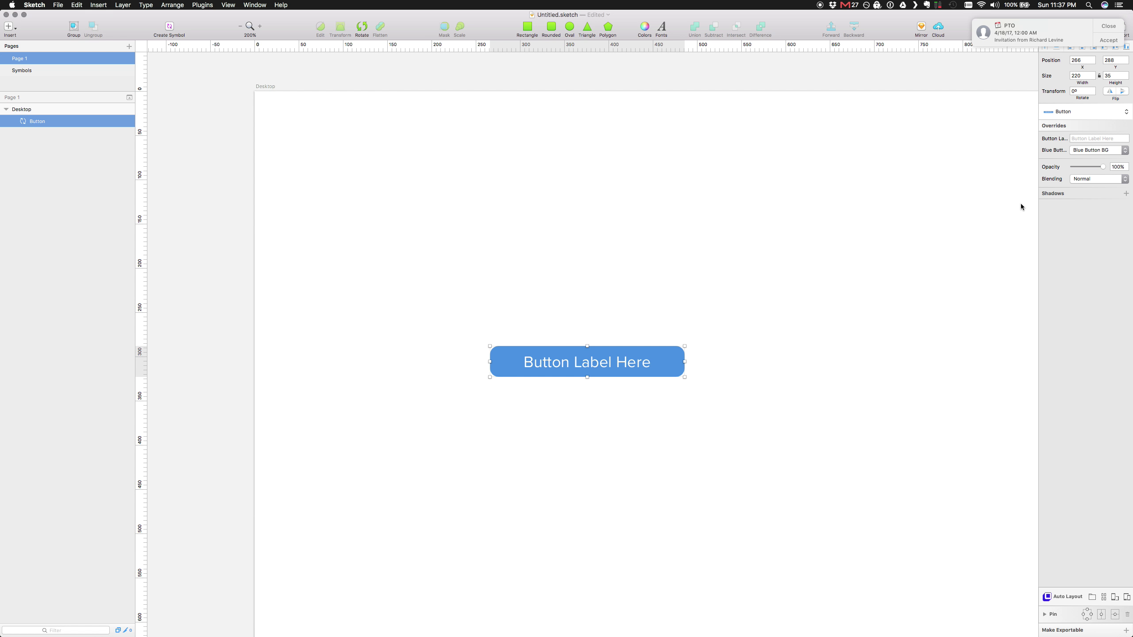
left_click(1093, 154)
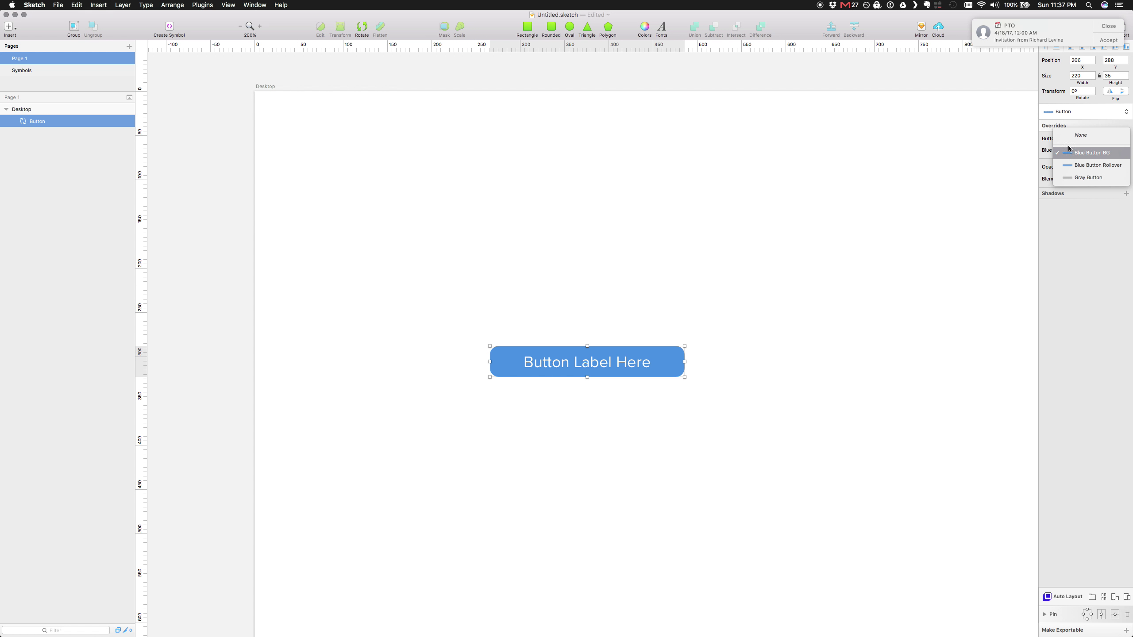
left_click(1099, 166)
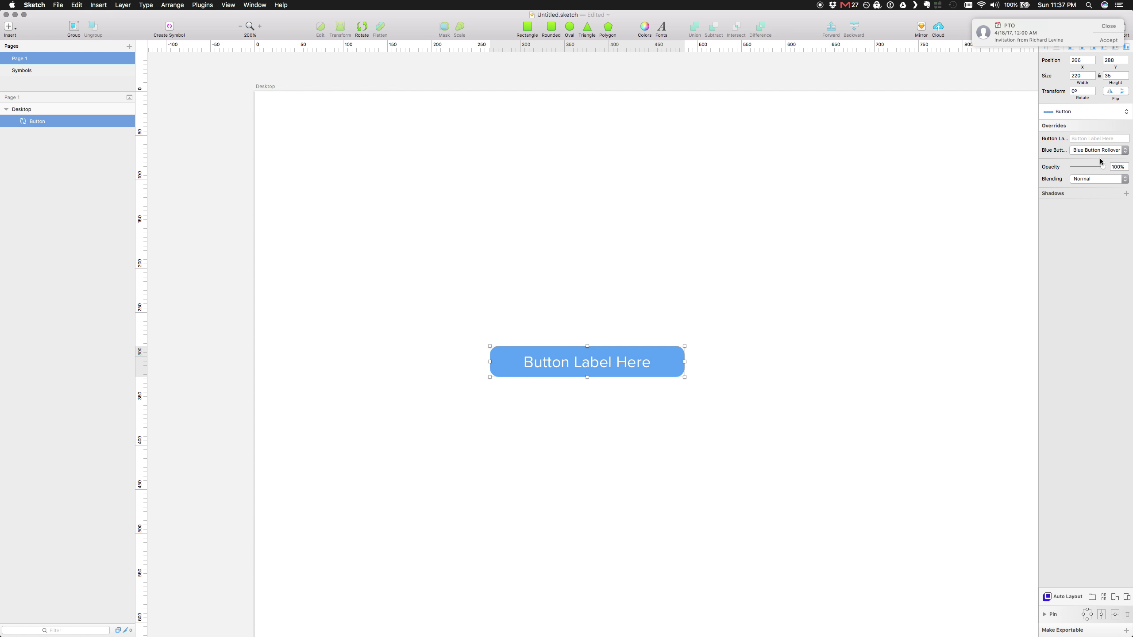
- Set the Button instance's background override to Blue Button BG and its label override to "SUBMIT"
left_click(1098, 150)
left_click(1098, 140)
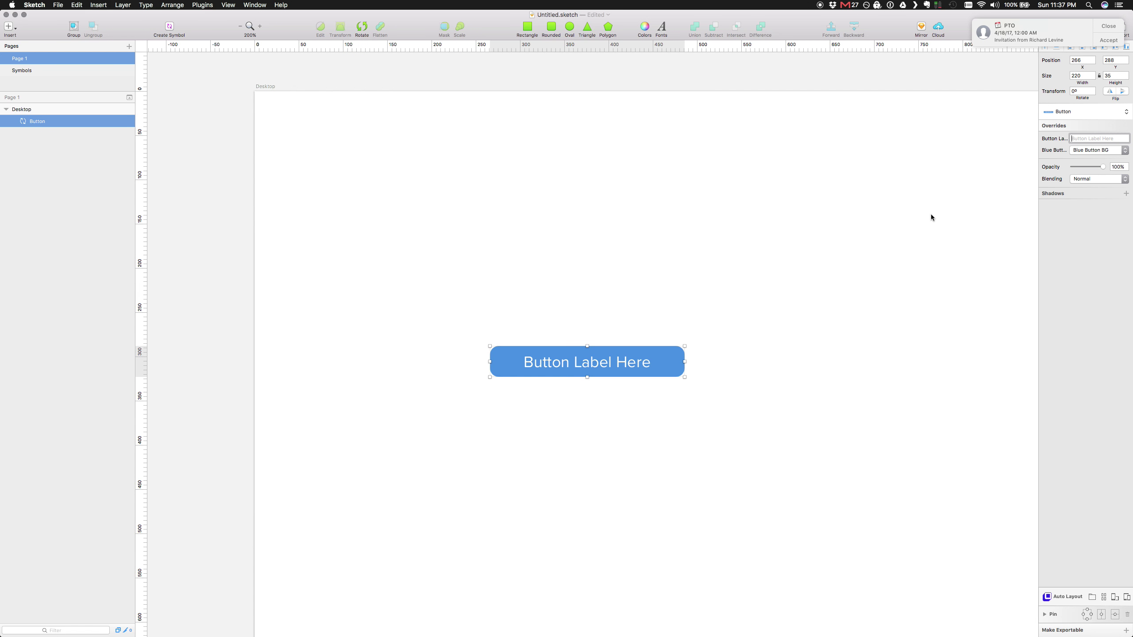
type("SUBMIT")
key("Return")
left_click(604, 351)
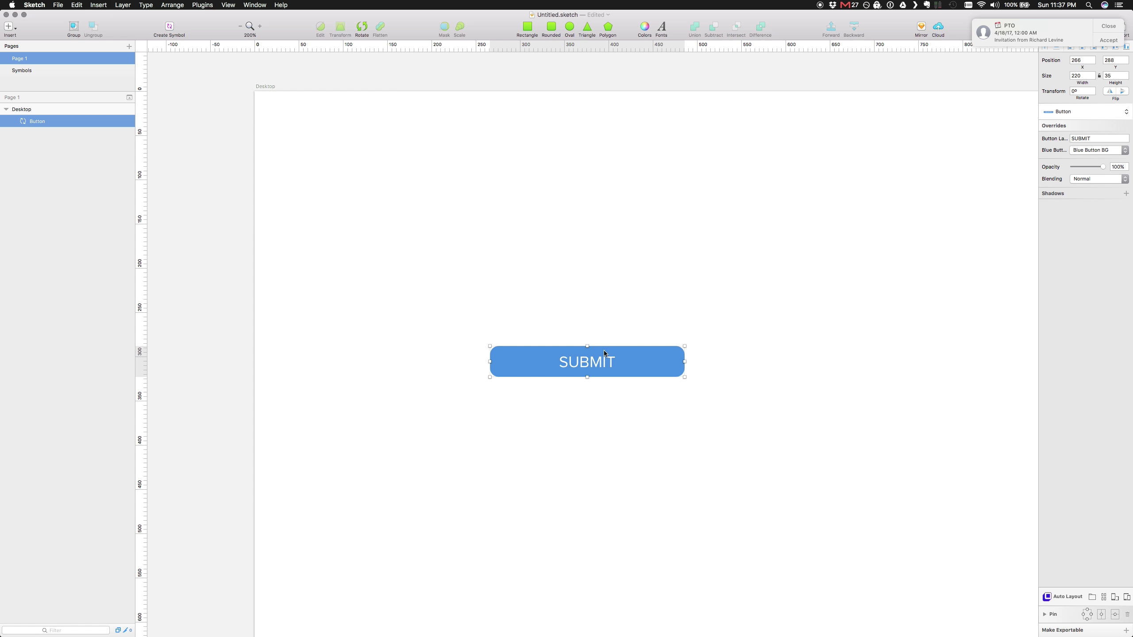
- View the Button symbol's master, and place a copy of Page 1's SUBMIT button straight below it at about Y 522
double_click(663, 371)
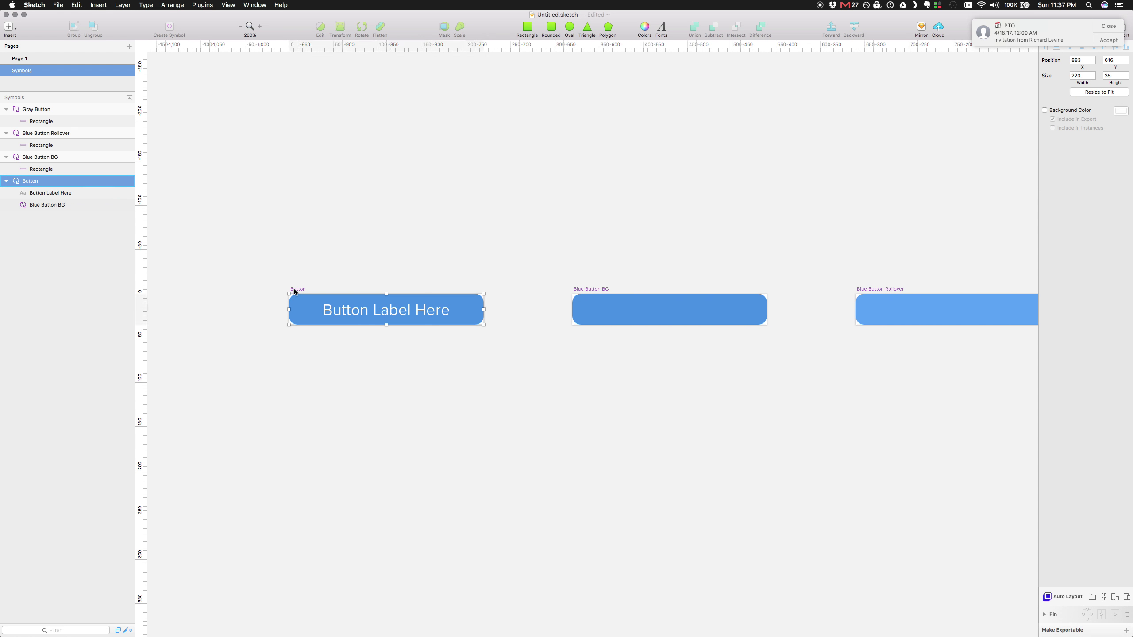
left_click(47, 59)
left_click(482, 254)
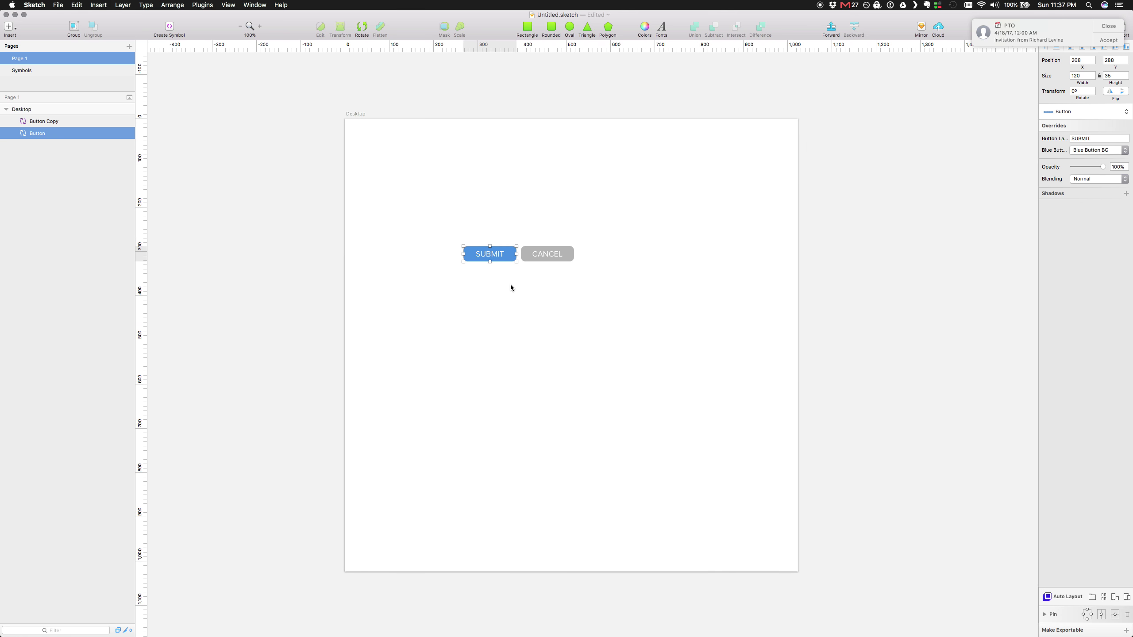
left_click_drag(490, 256, 500, 361)
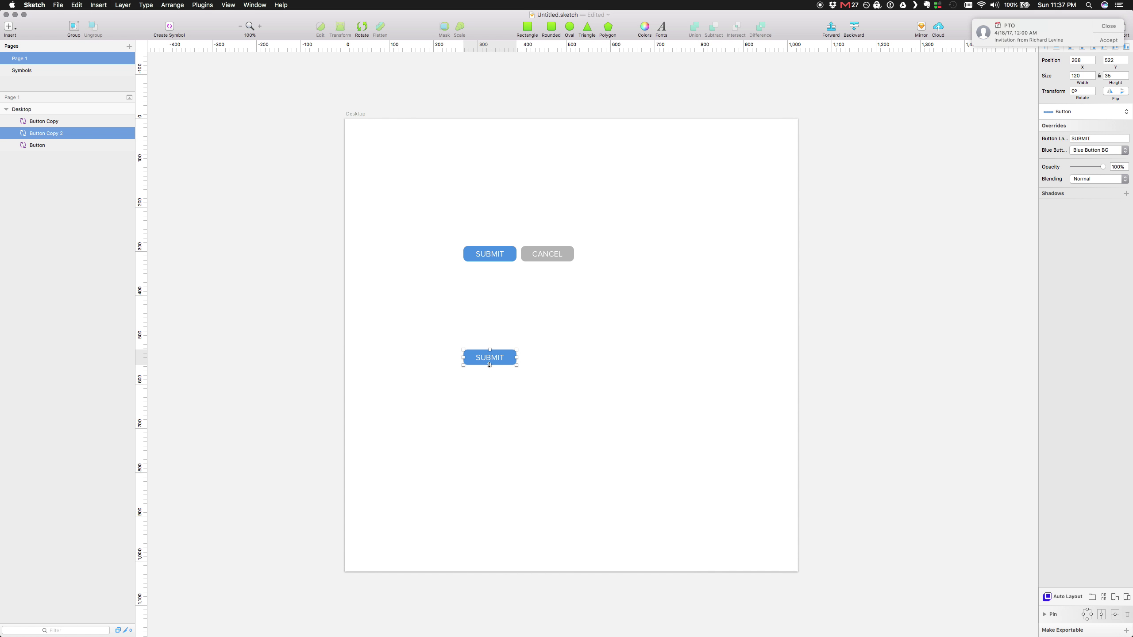
left_click_drag(491, 363, 491, 363)
- Duplicate the Button Big Text symbol, name the copy "Button Small Text", and make its label text smaller
left_click(21, 70)
key("super+d")
double_click(53, 109)
type("Button Small Text")
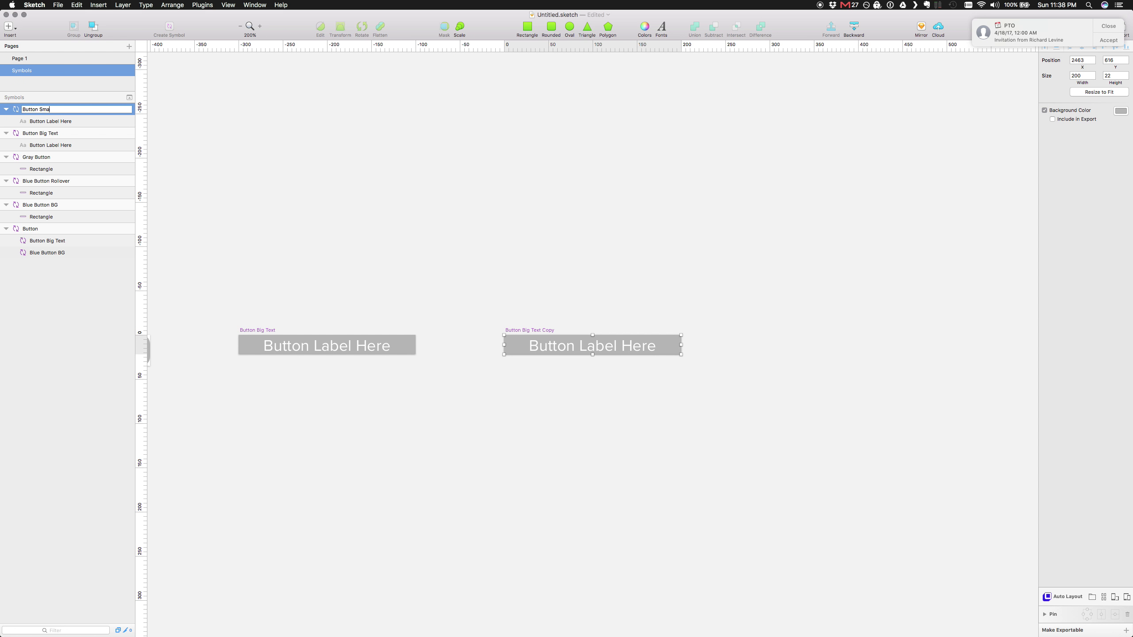
key("Return")
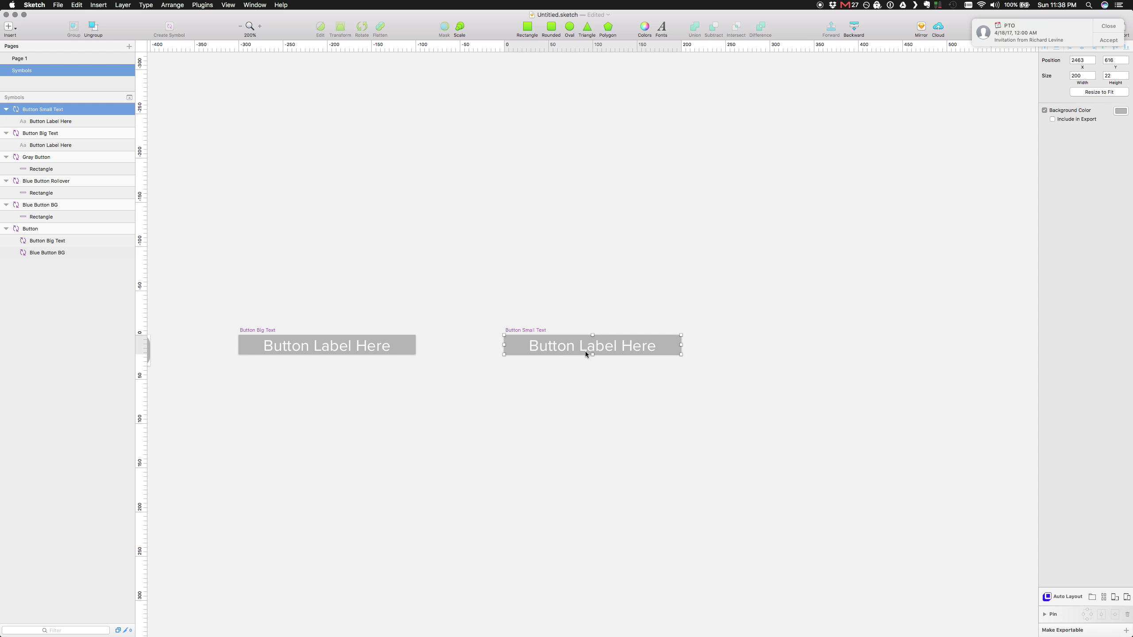
left_click(634, 344)
- Copy the SUBMIT and CANCEL buttons on Page 1 to about Y 418 and shrink the copies to about 101 × 25
left_click(19, 58)
key("super+a")
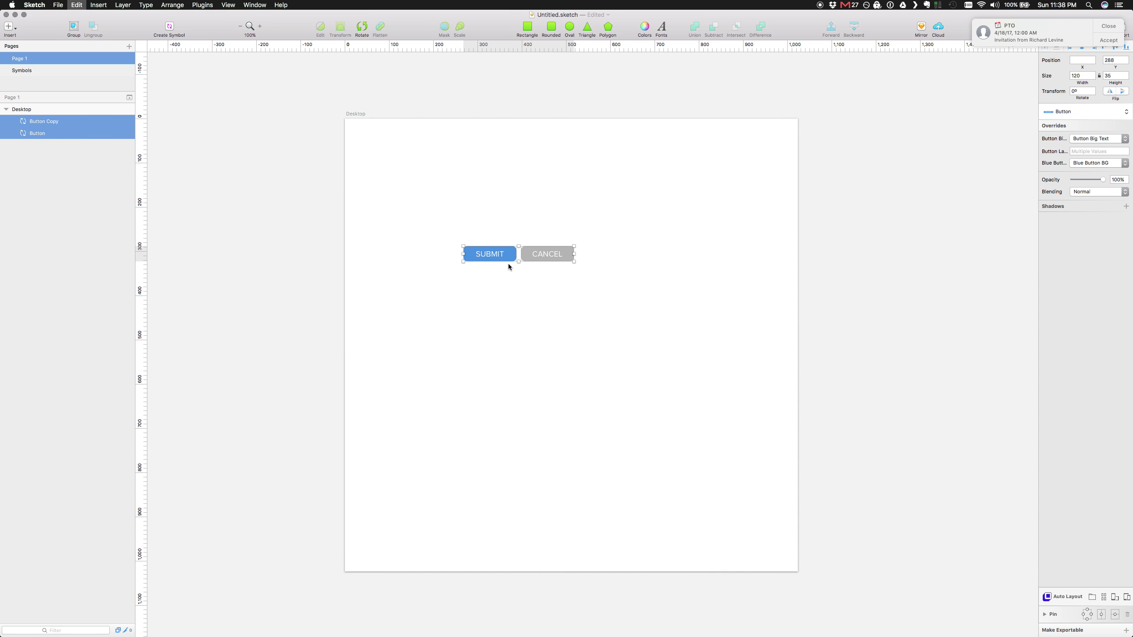
left_click_drag(555, 259, 462, 314)
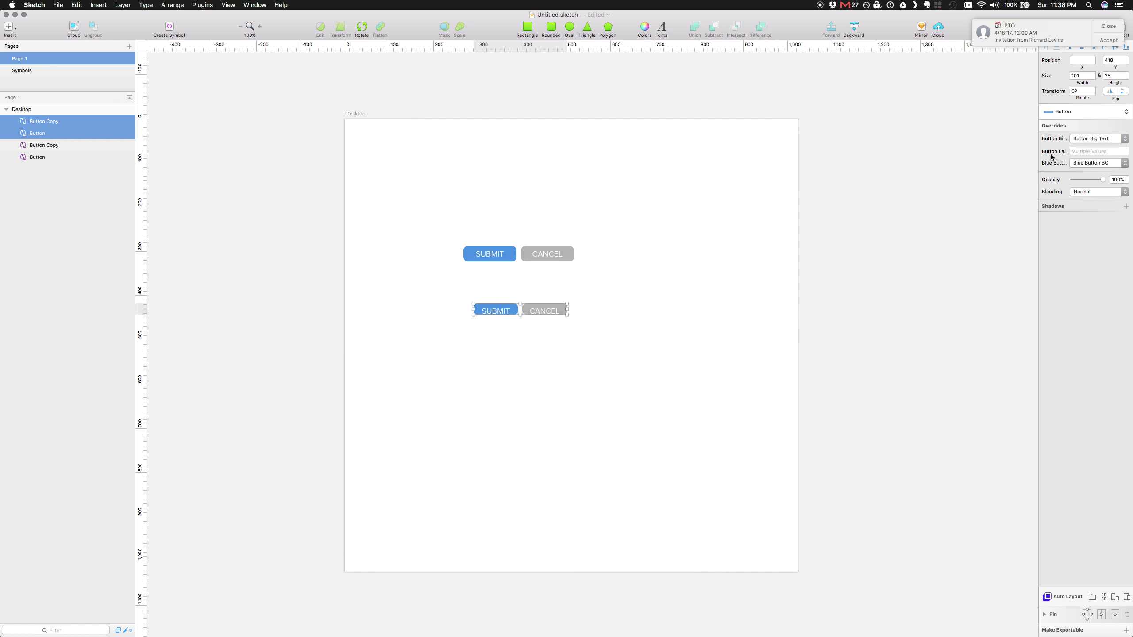
- Set the text override of the two smaller buttons to Button Small Text, and return to the Symbols page
left_click(1084, 140)
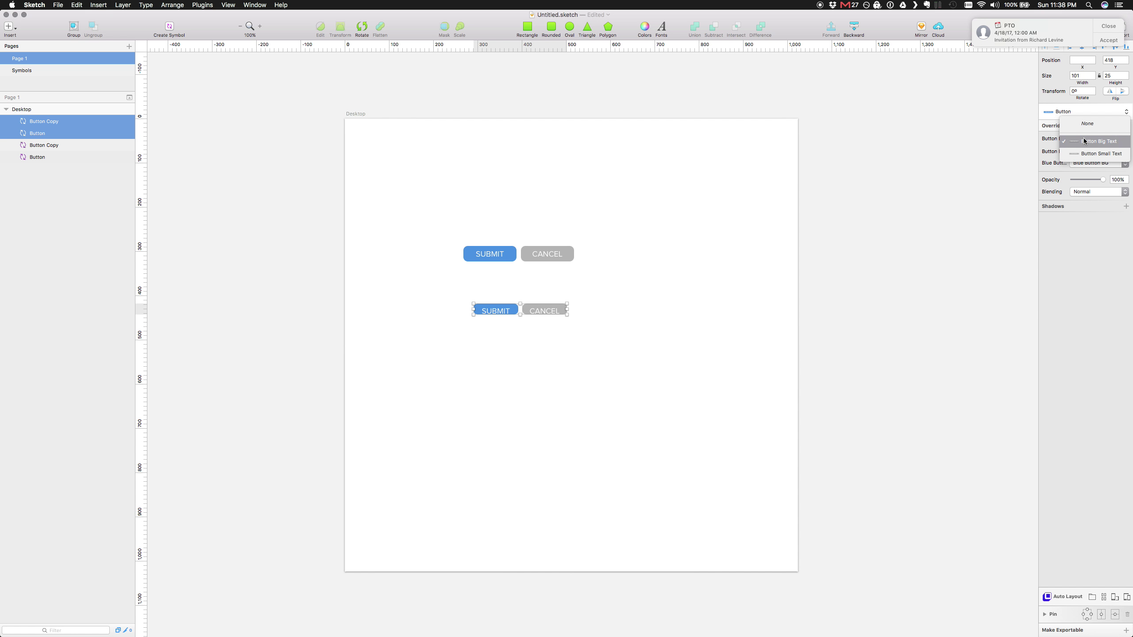
left_click(1100, 154)
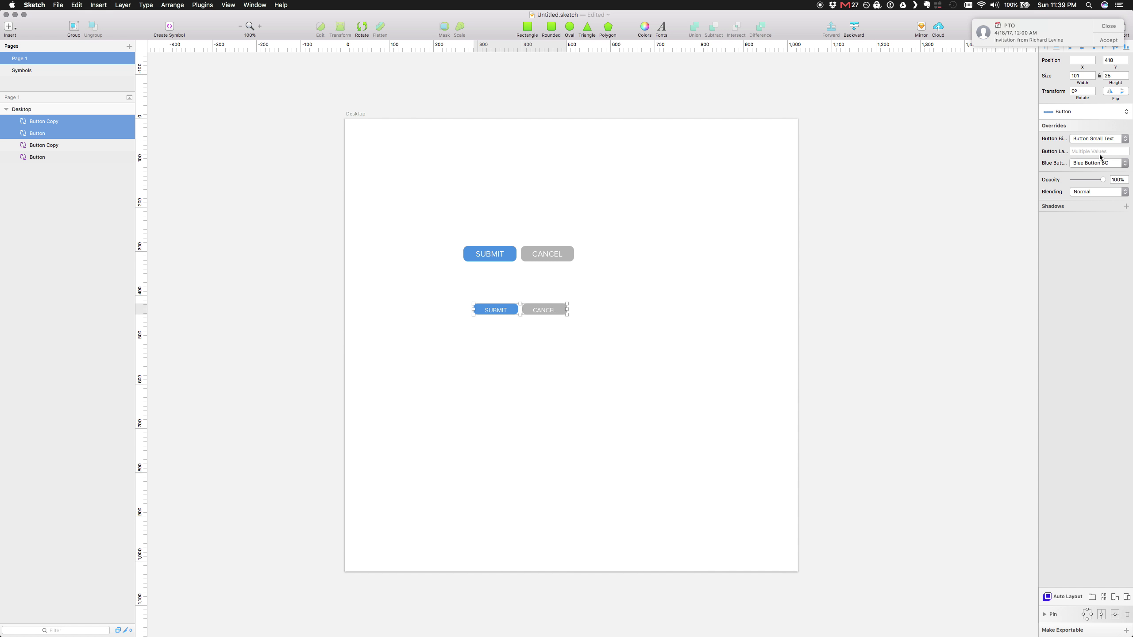
left_click(716, 275)
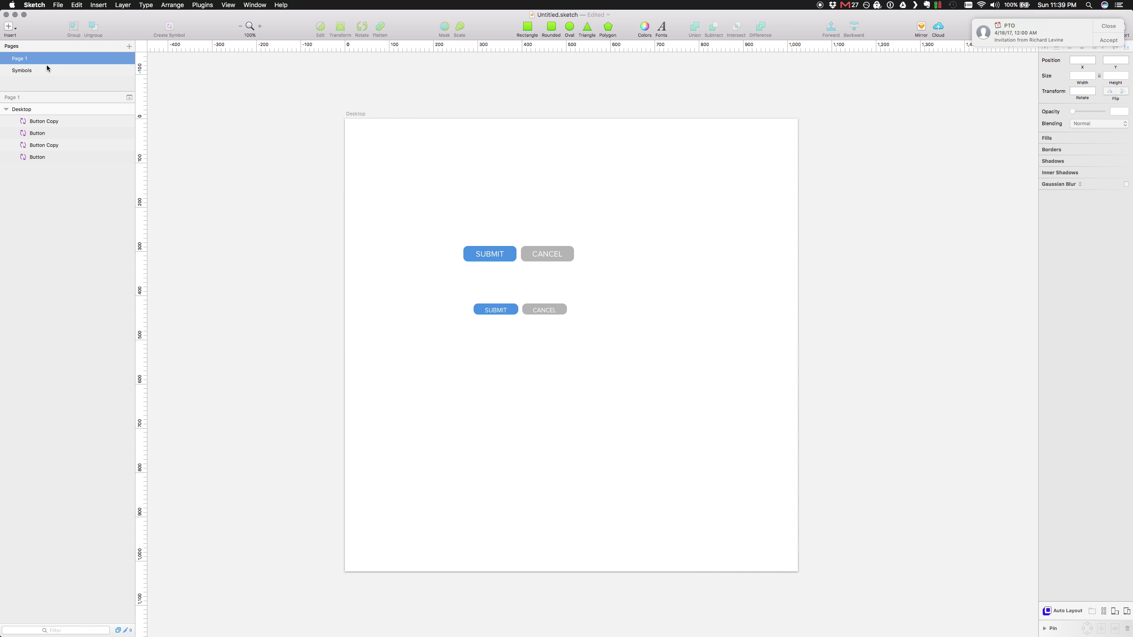
left_click(26, 70)
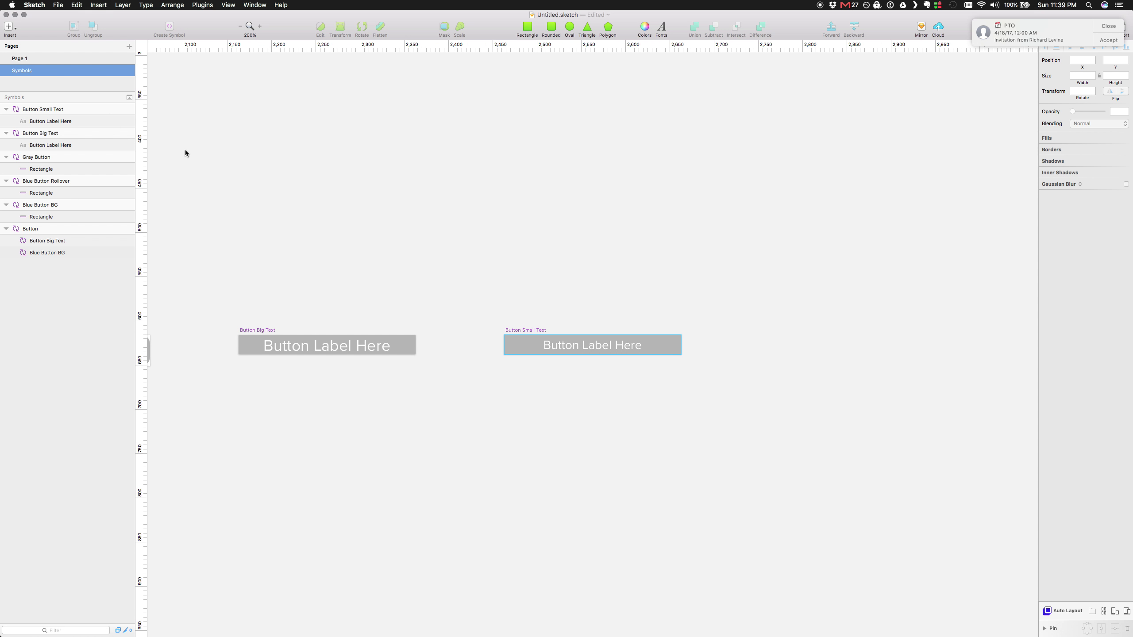